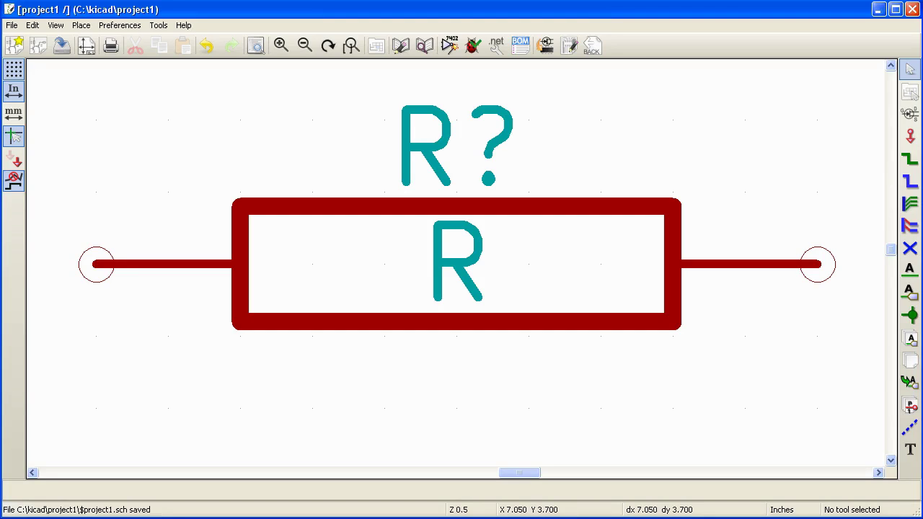
Step: Open the resistor's component properties and examine the Reference, Value, Footprint and Datasheet fields
double_click(608, 261)
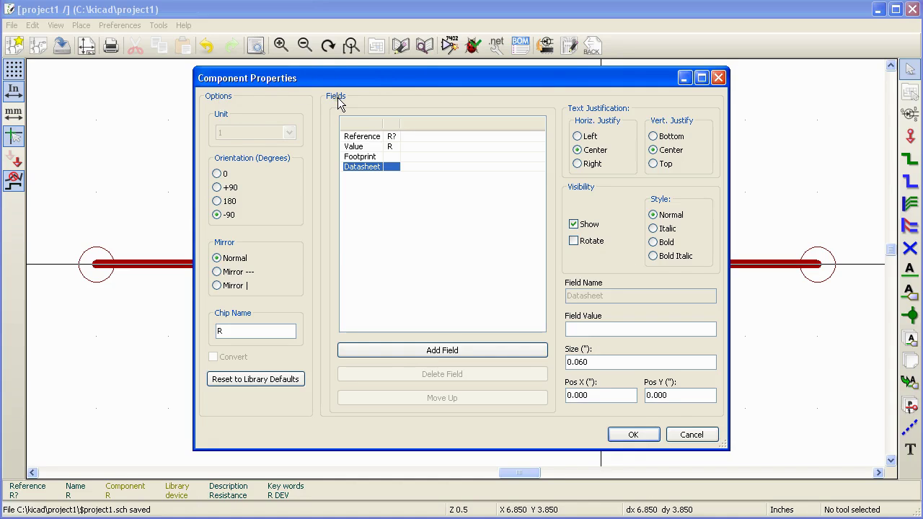
left_click(242, 158)
left_click(346, 98)
left_click(364, 137)
left_click(367, 146)
left_click(370, 156)
left_click(372, 167)
left_click(368, 137)
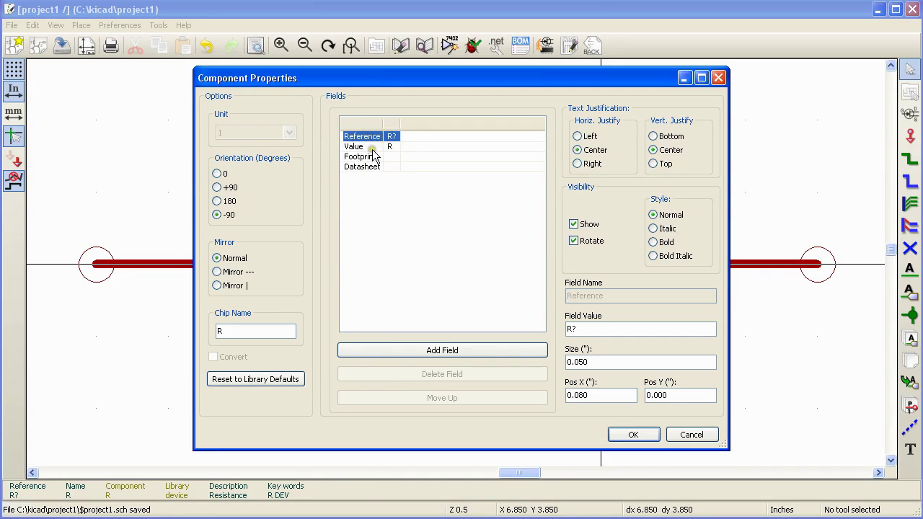
left_click(370, 148)
left_click(370, 168)
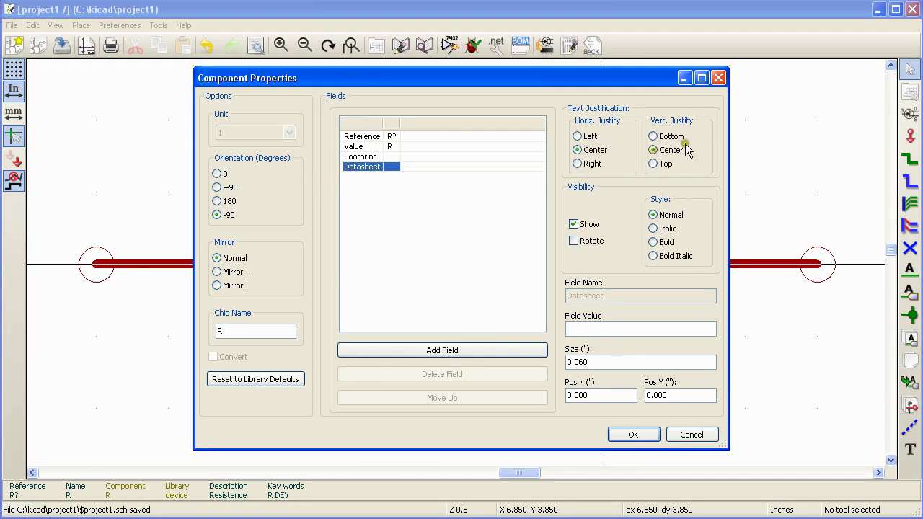
Step: Set the Reference field's text style to Italic and the Value field's text style to Bold
left_click(362, 137)
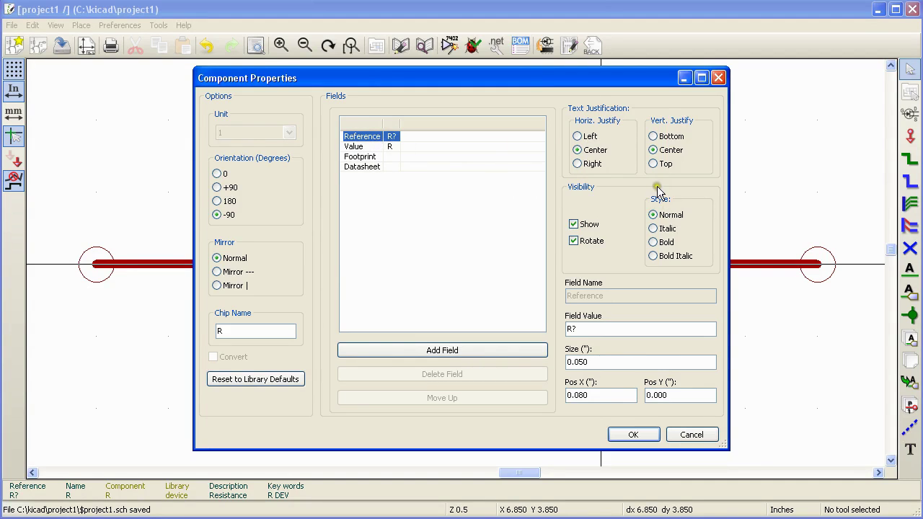
left_click(655, 229)
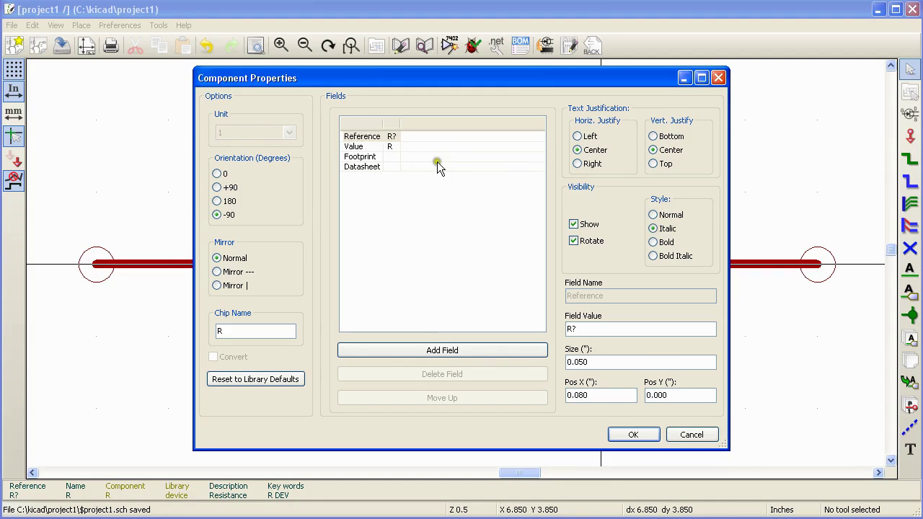
left_click(368, 148)
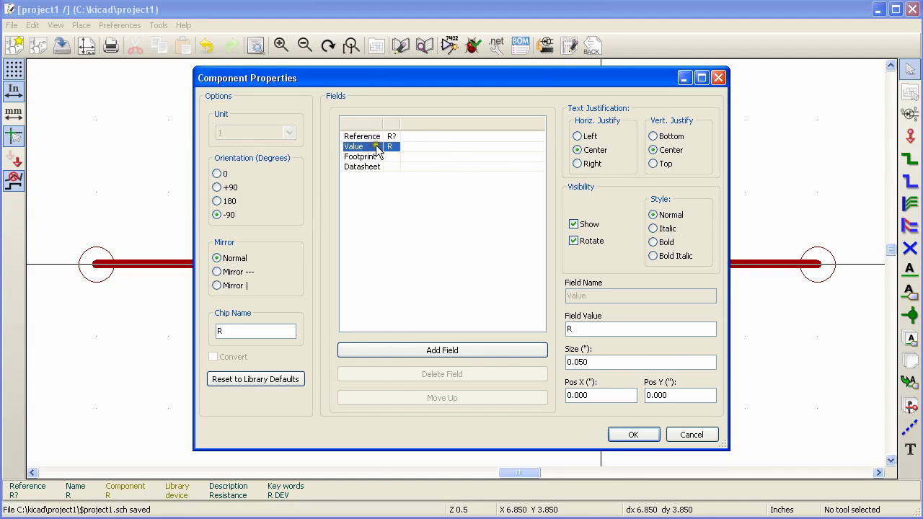
left_click(655, 242)
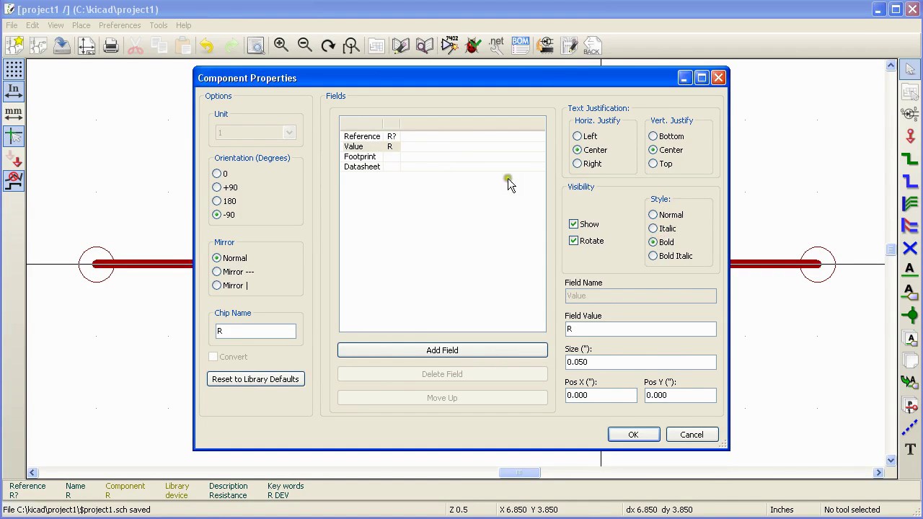
Step: Set the resistor's Reference field to R1 and apply the component properties
left_click(371, 141)
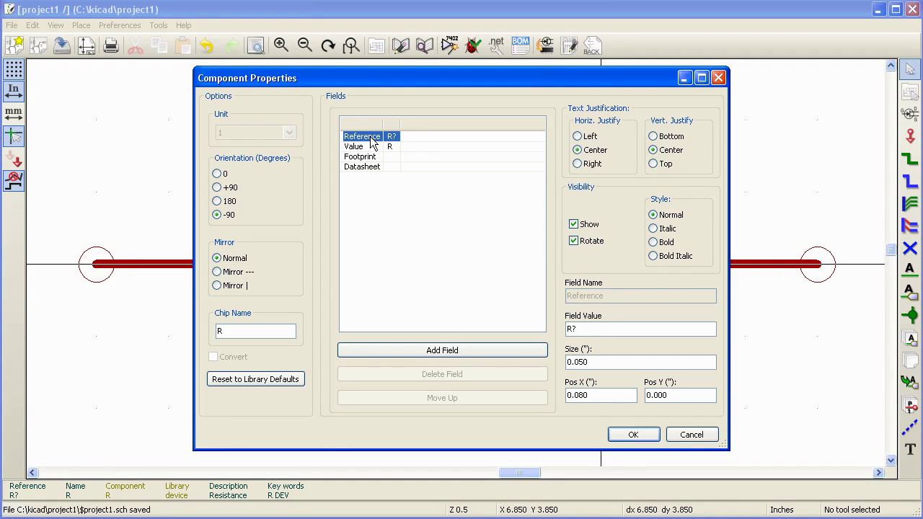
left_click(586, 329)
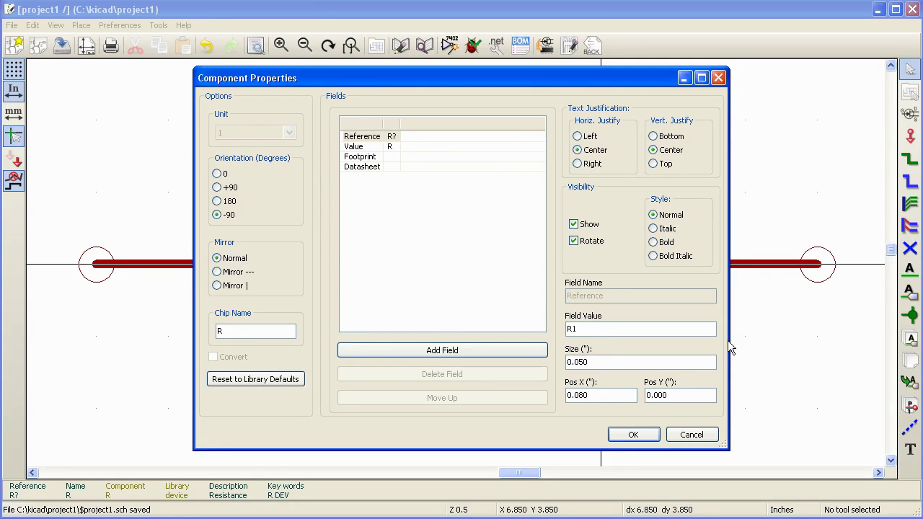
type("2")
key("BackSpace")
type("1")
left_click_drag(606, 82, 582, 406)
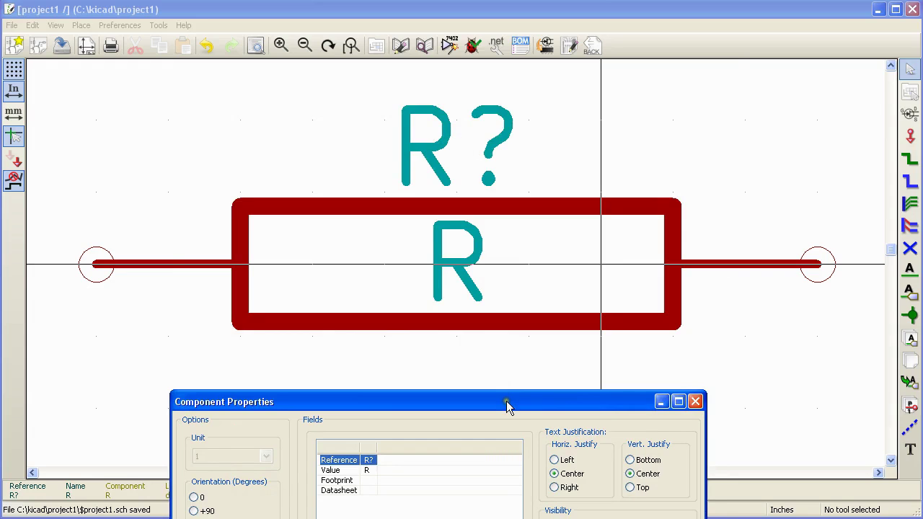
left_click_drag(507, 402, 512, 91)
left_click(572, 341)
left_click(360, 149)
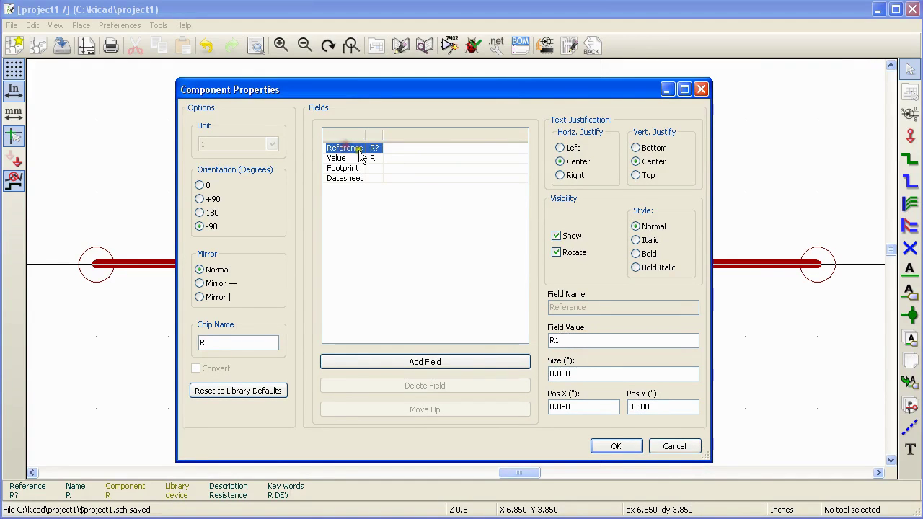
left_click(613, 447)
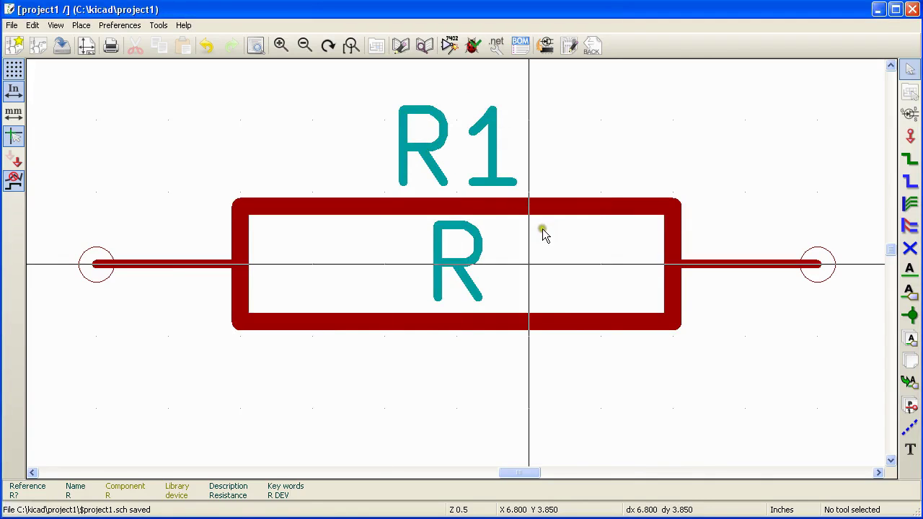
Step: Reopen the resistor's component properties and set its Value field to 1KE
double_click(604, 251)
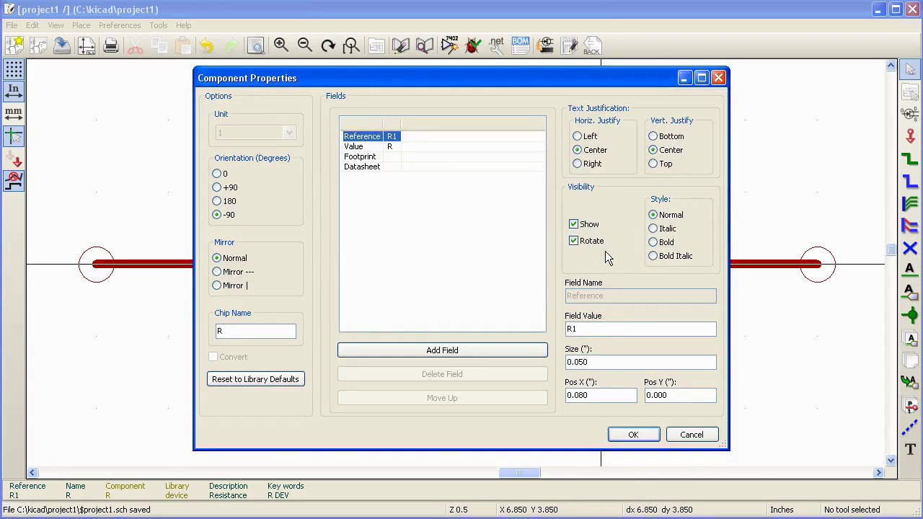
left_click(364, 147)
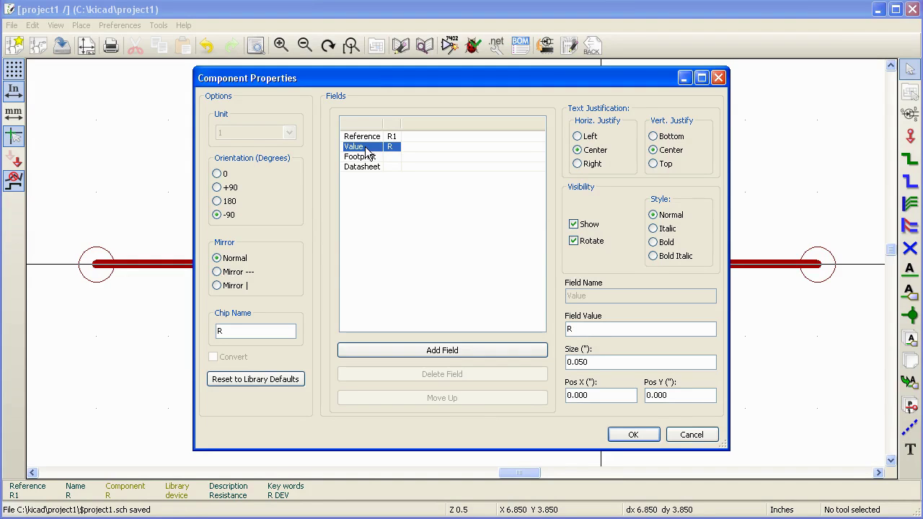
left_click(592, 329)
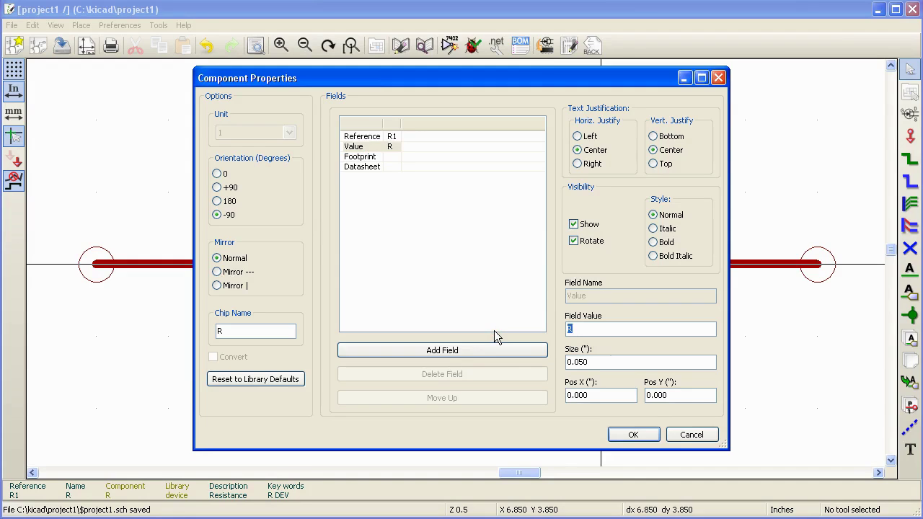
type("1KE")
left_click(361, 147)
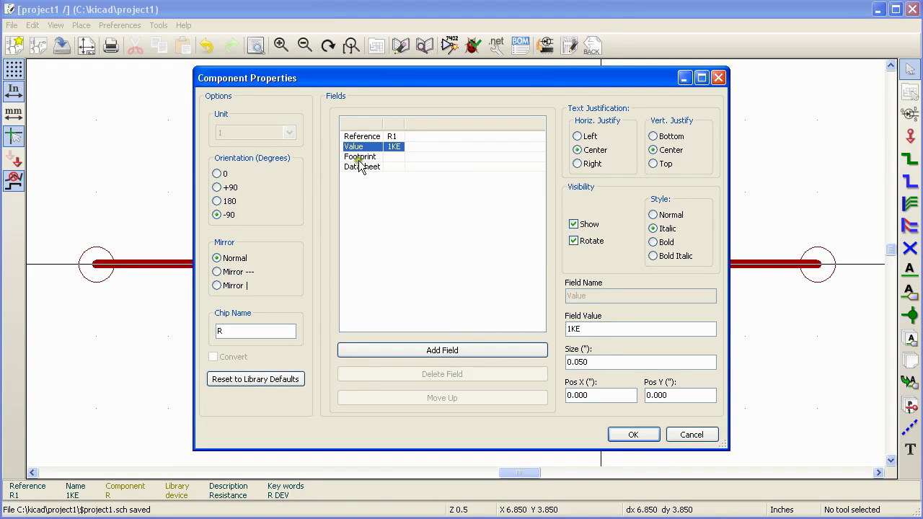
Step: Examine the Footprint and Datasheet fields and compare the visibility options of all four component fields
left_click(360, 157)
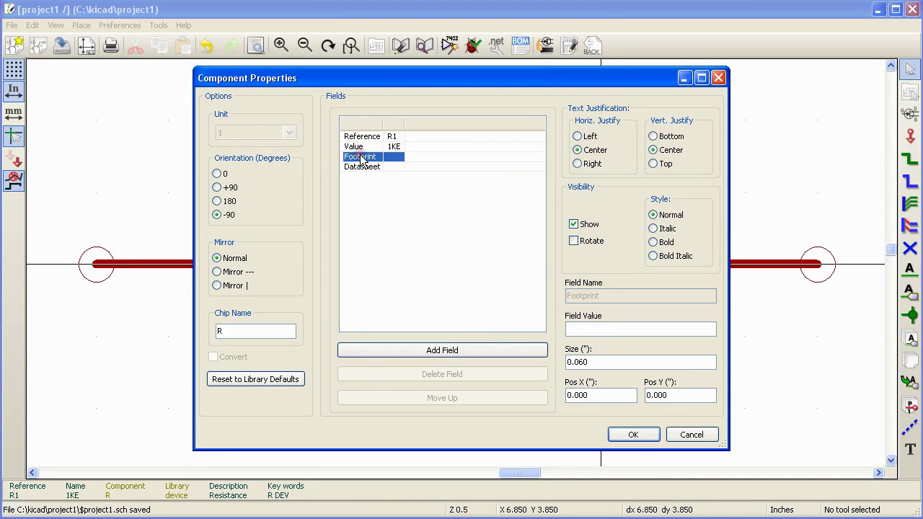
left_click(578, 328)
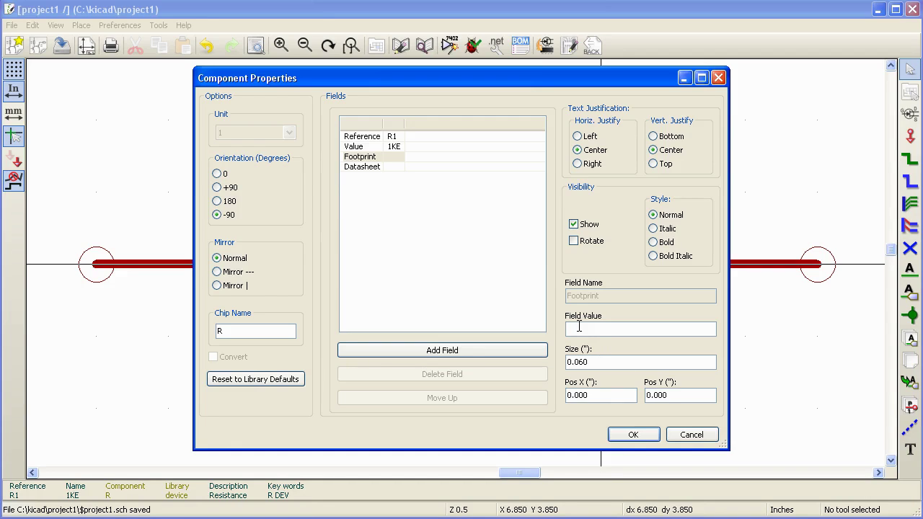
left_click(580, 327)
left_click(365, 170)
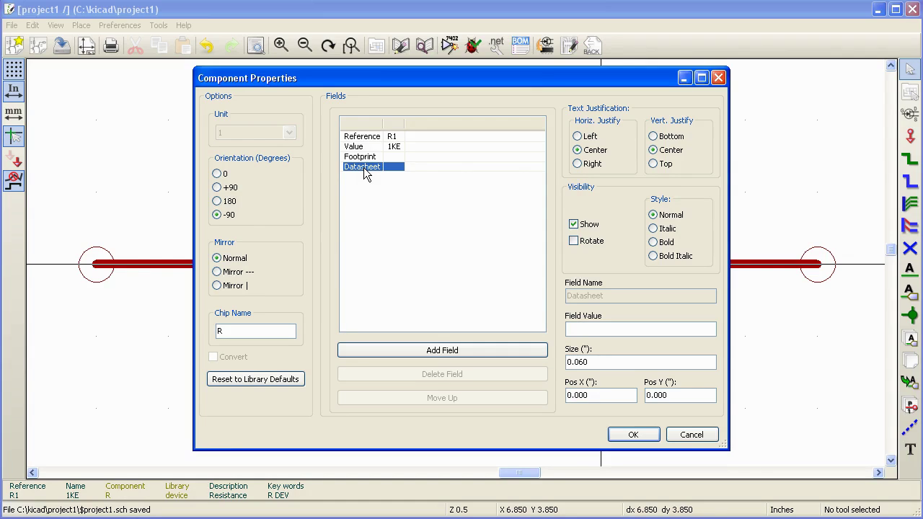
left_click(365, 146)
left_click(364, 156)
left_click(364, 167)
left_click(365, 137)
left_click(364, 147)
left_click(365, 157)
left_click(574, 241)
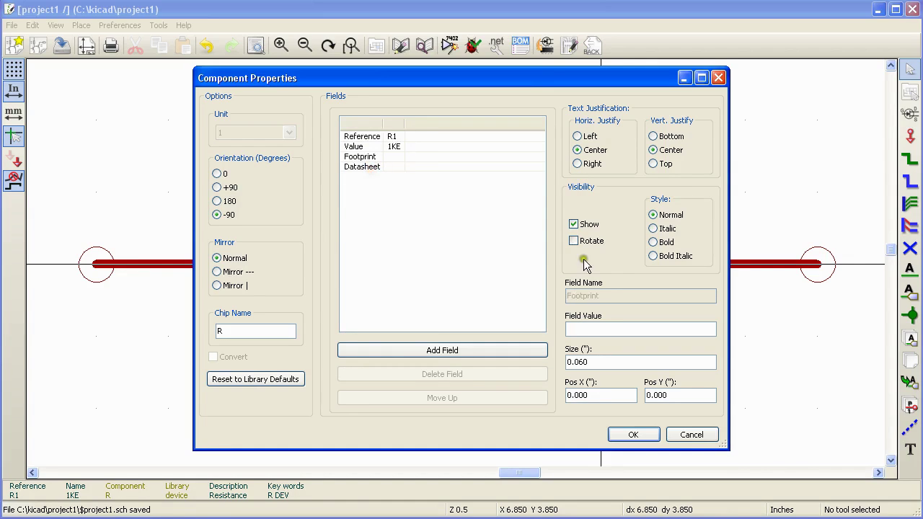
left_click(567, 224)
Step: Hide the resistor's Reference field on the schematic and apply the component properties
left_click(363, 137)
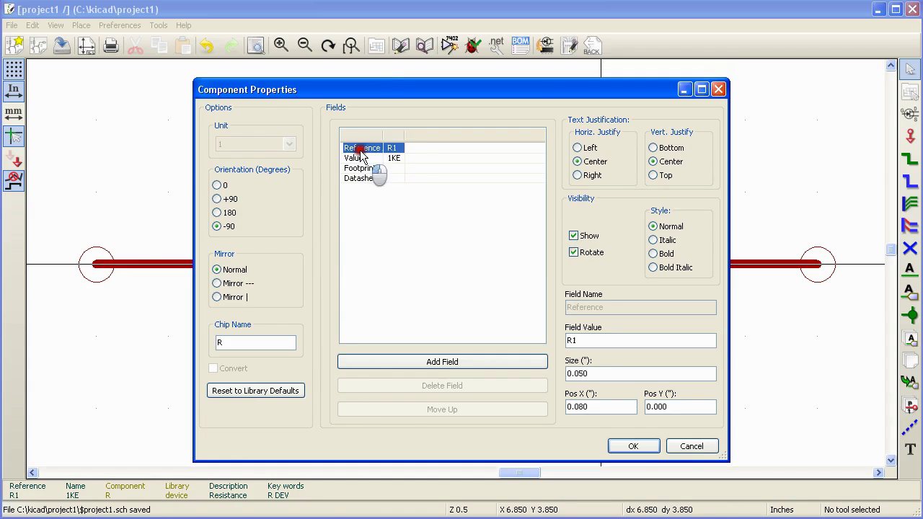
left_click(575, 237)
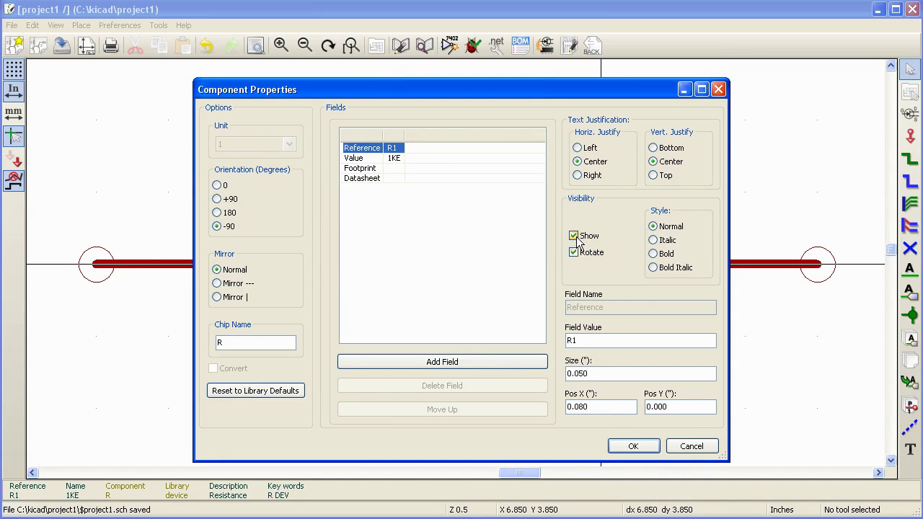
left_click(574, 236)
left_click(633, 447)
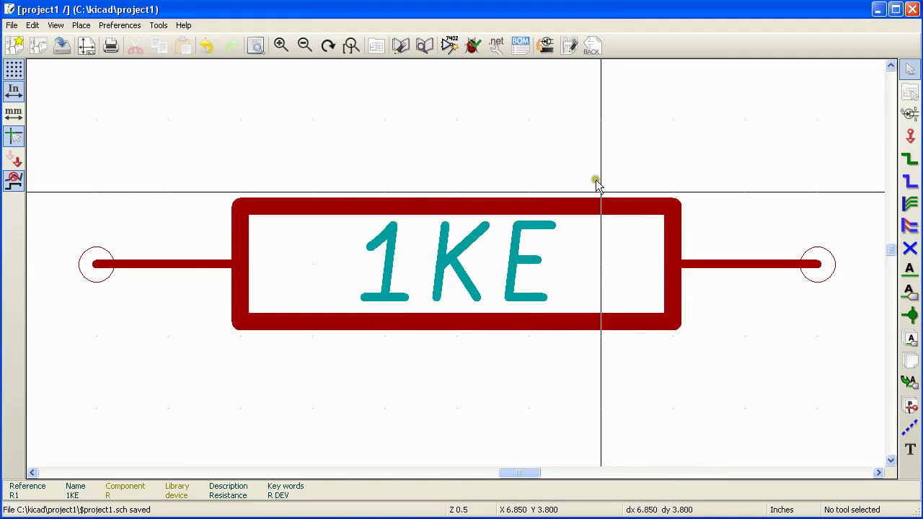
Step: Add a custom field with the value Test Field to the resistor's properties and delete it again
double_click(611, 197)
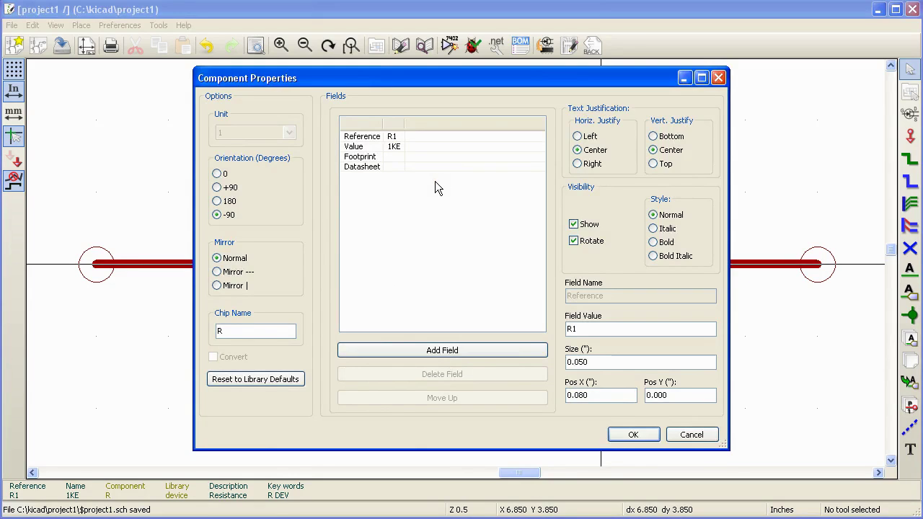
left_click(435, 352)
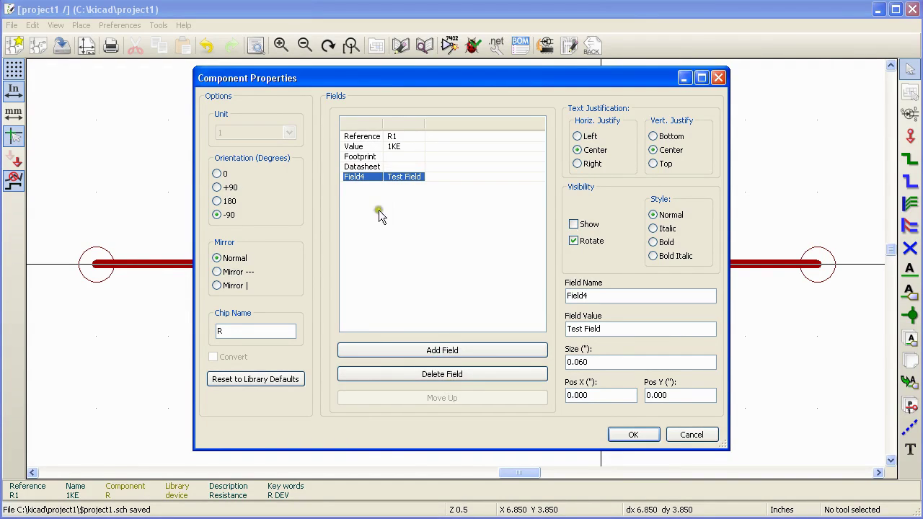
left_click(440, 374)
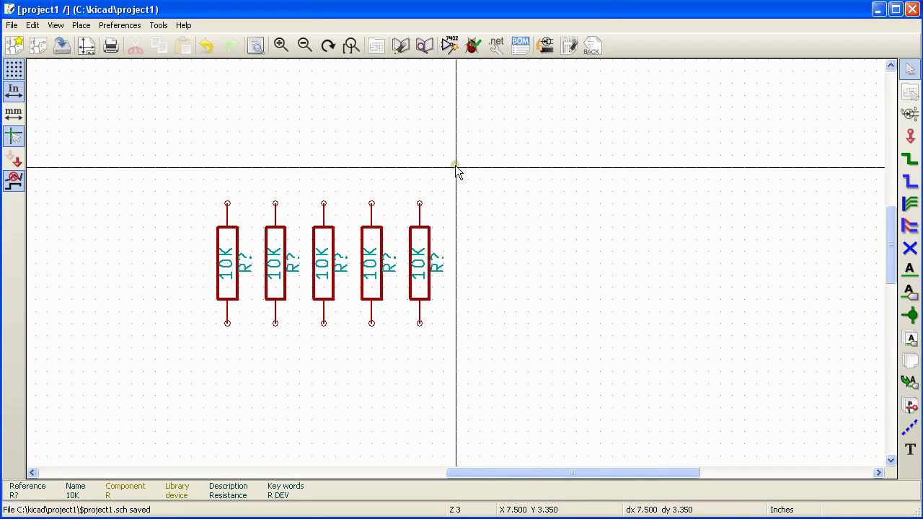
Step: Clear the existing annotation for the entire schematic and annotate the components by X position, using the first free number
left_click(449, 47)
left_click_drag(440, 131, 585, 130)
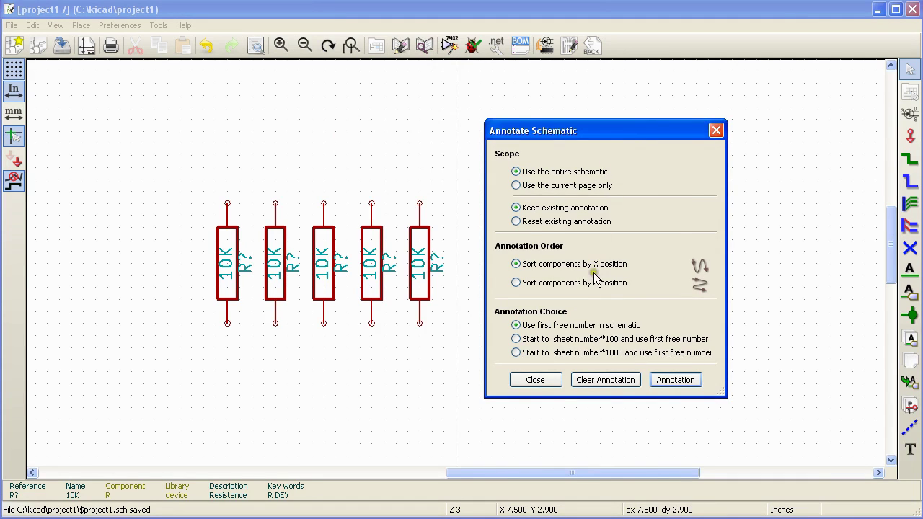
left_click(607, 382)
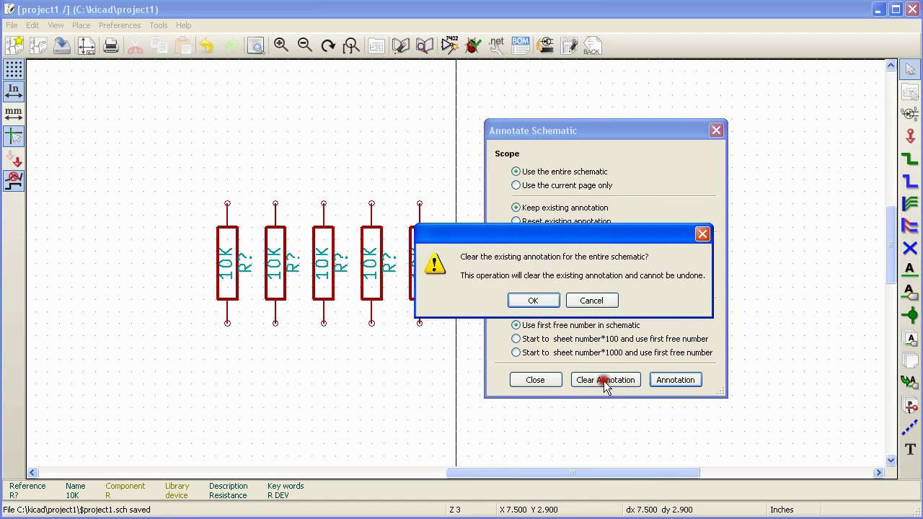
left_click(542, 303)
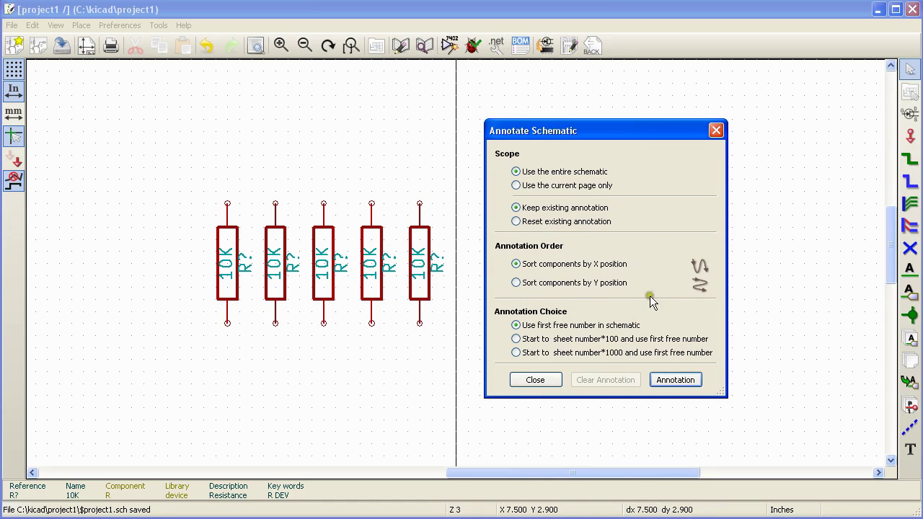
left_click(670, 382)
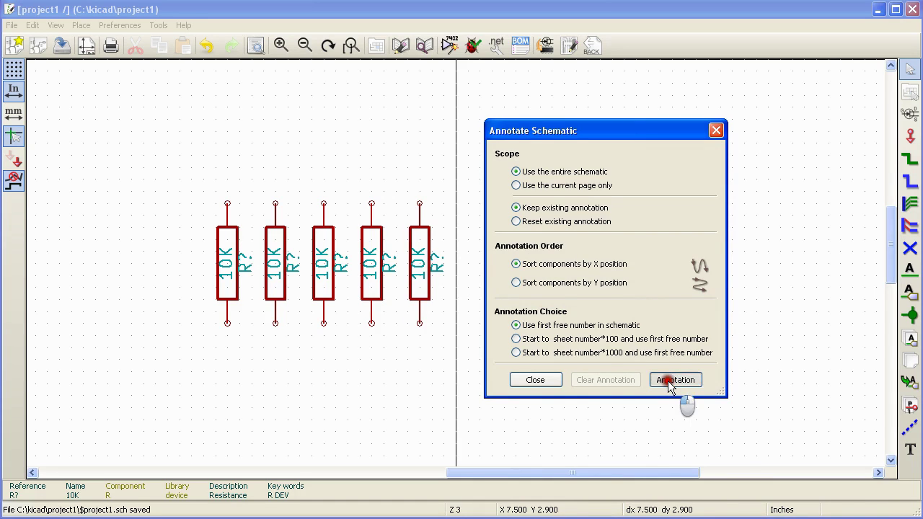
left_click(538, 301)
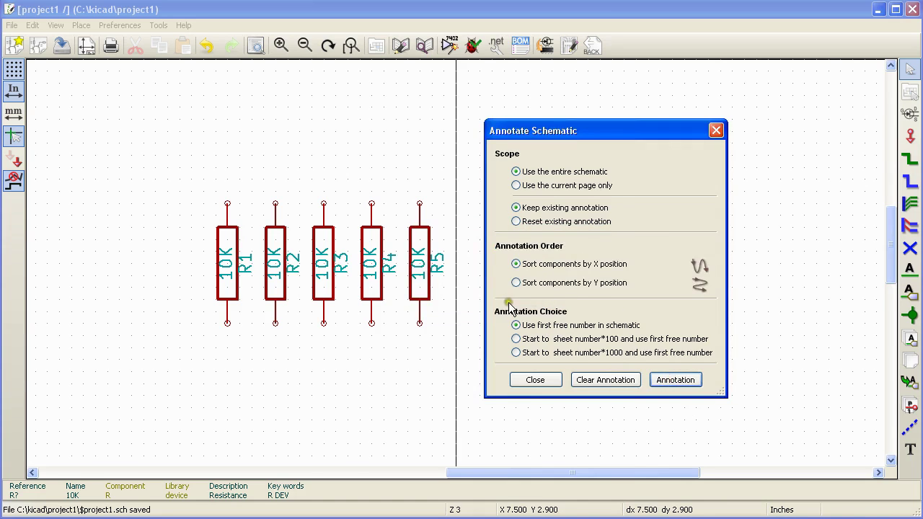
scroll(311, 287, "up", 1)
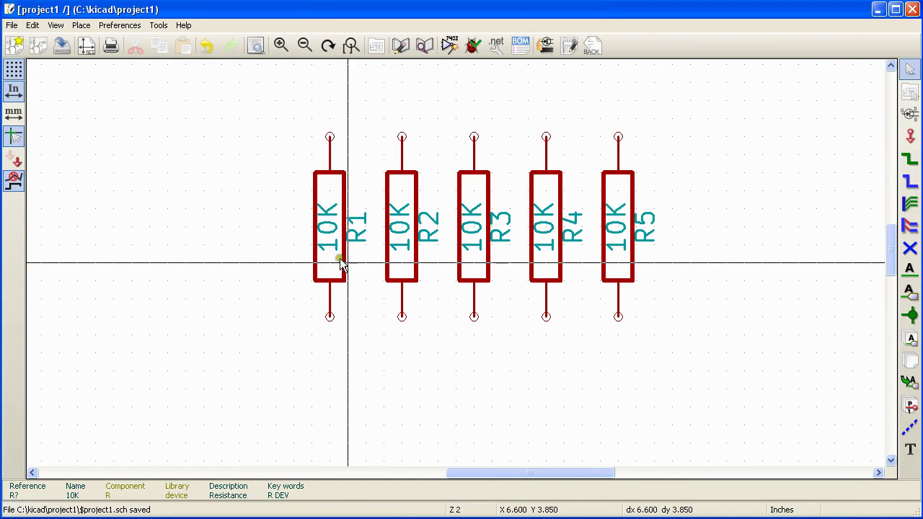
left_click(355, 258)
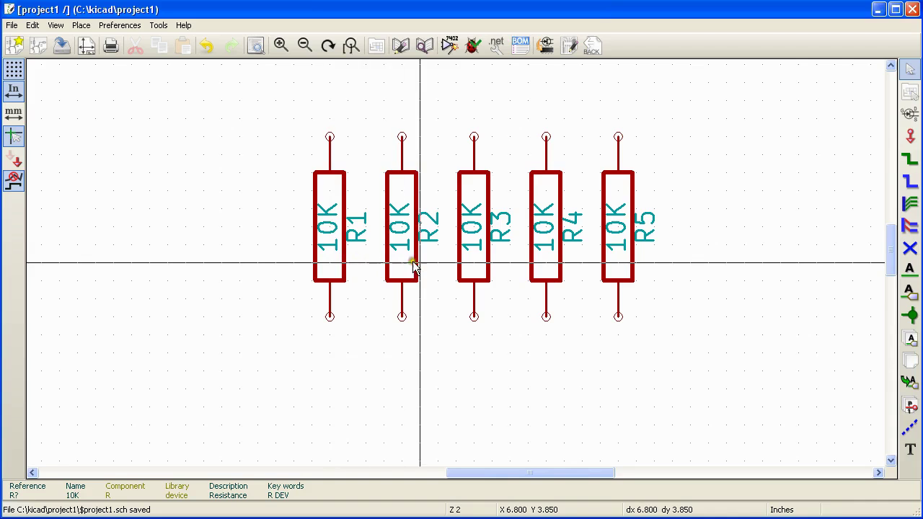
left_click(360, 254)
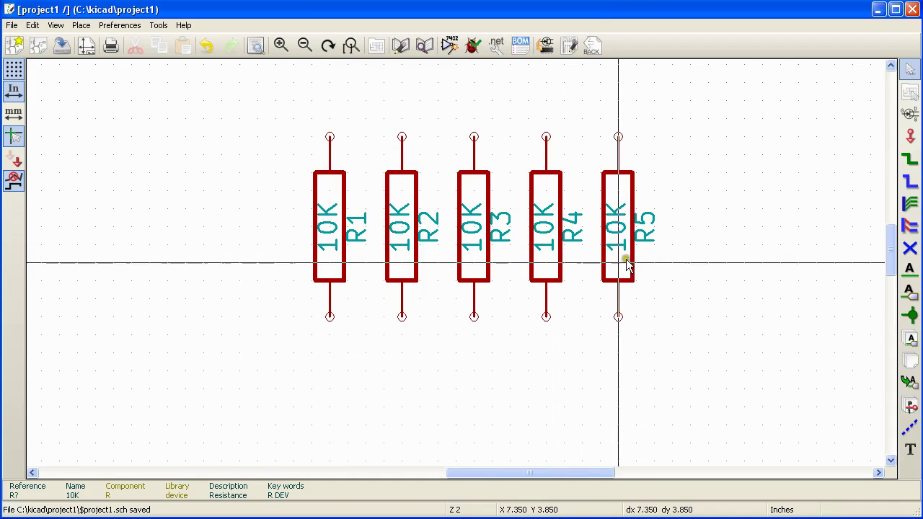
scroll(622, 258, "down", 1)
scroll(371, 288, "down", 1)
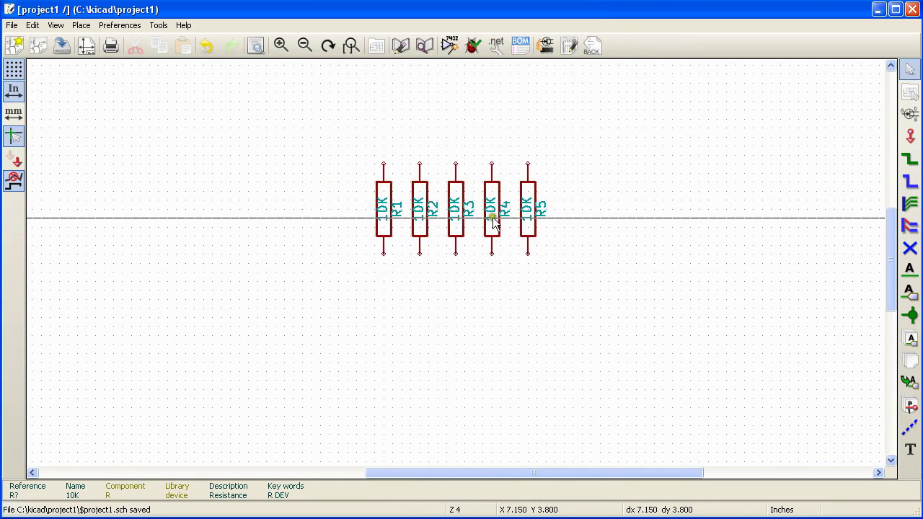
scroll(509, 215, "up", 1)
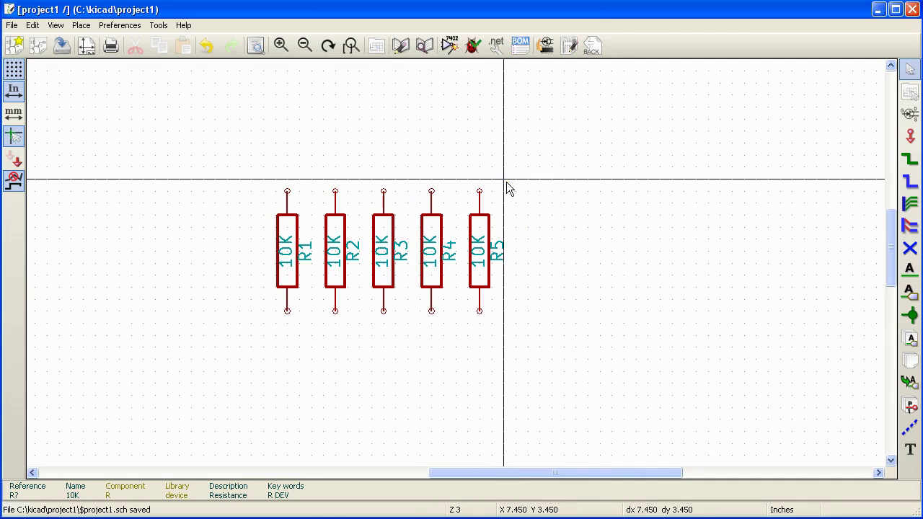
scroll(509, 189, "up", 1)
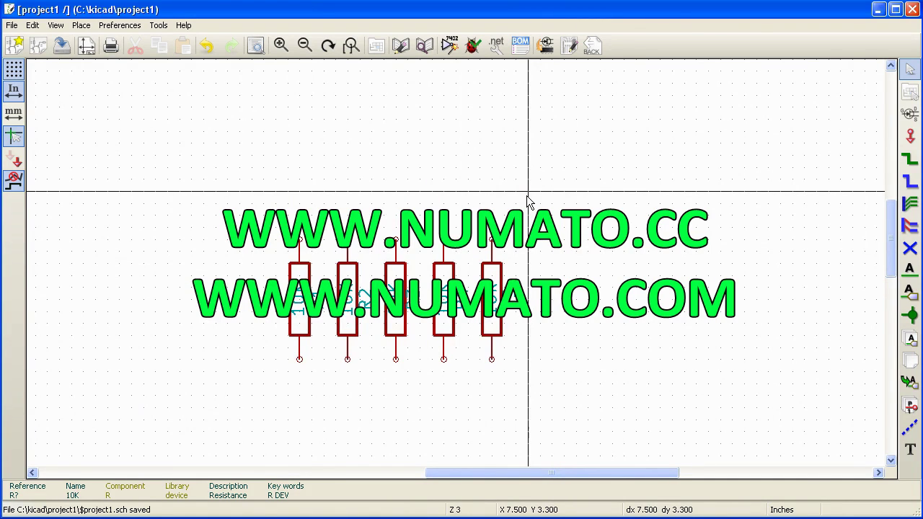